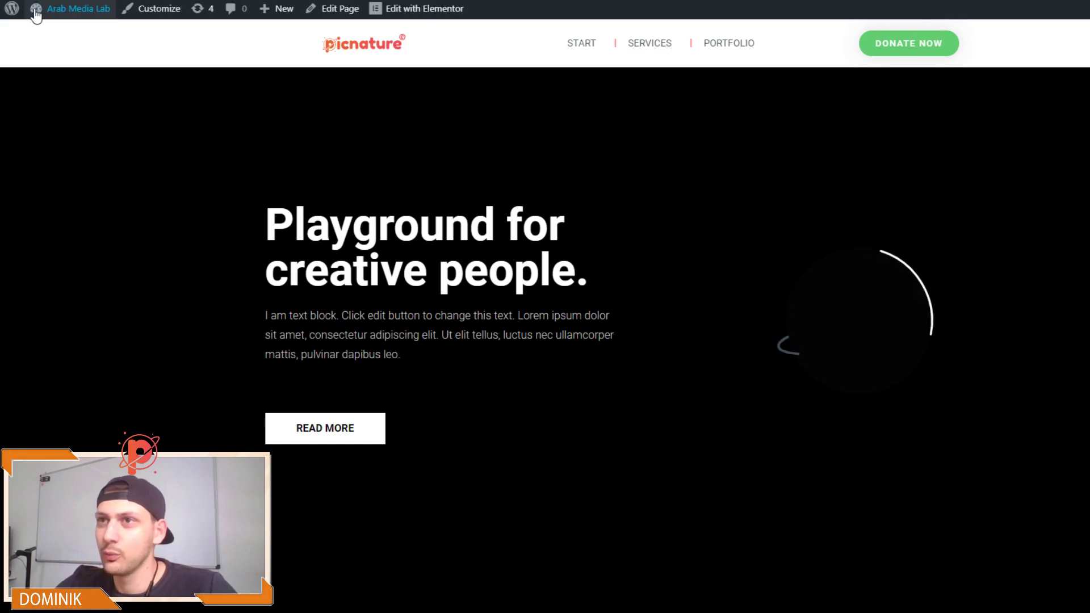
# Open the About WordPress welcome page from the WordPress logo menu
pyautogui.moveTo(7, 10)
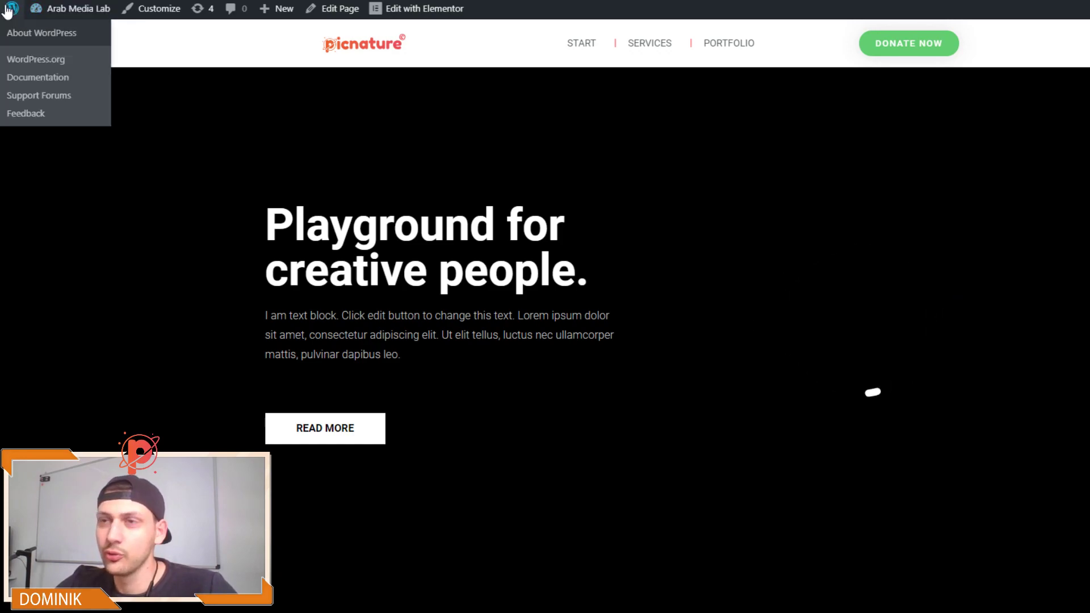
pyautogui.click(36, 32)
pyautogui.moveTo(84, 277)
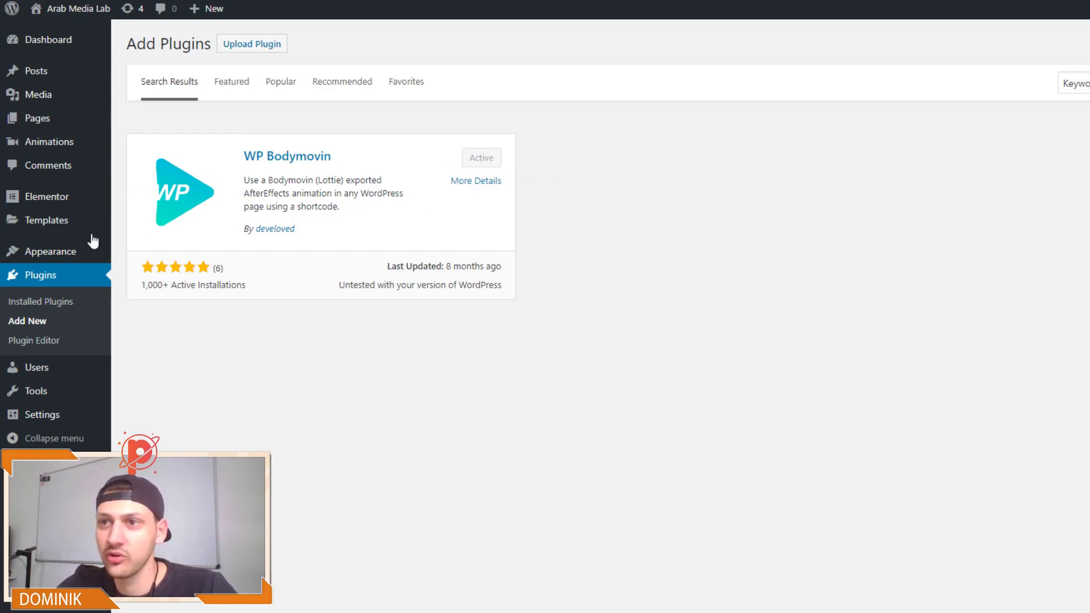
# Show the installed plugins list, then the list of uploaded Animations
pyautogui.click(27, 302)
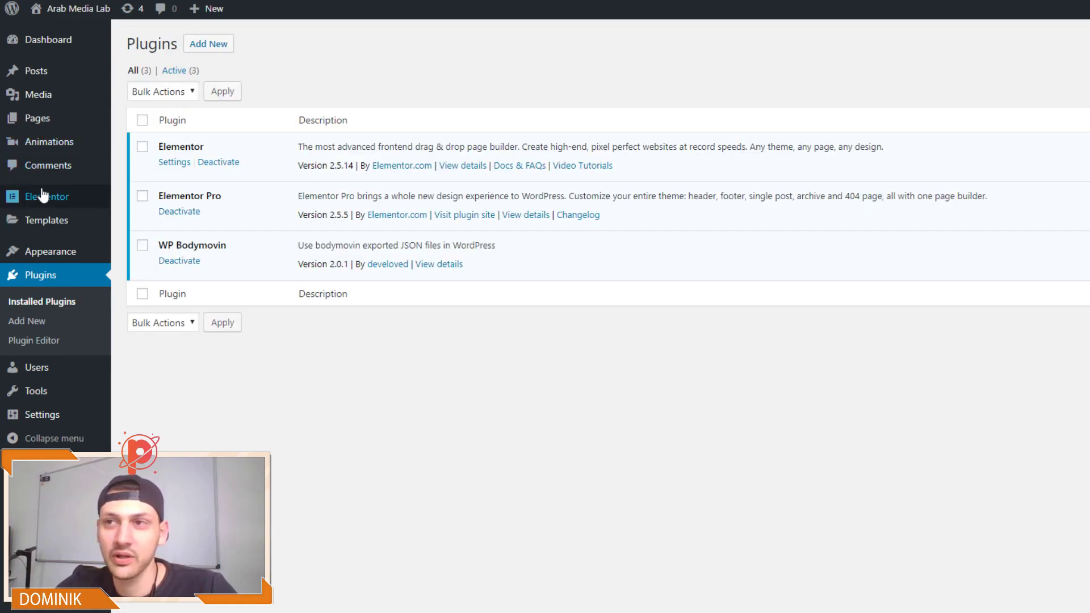
pyautogui.moveTo(36, 147)
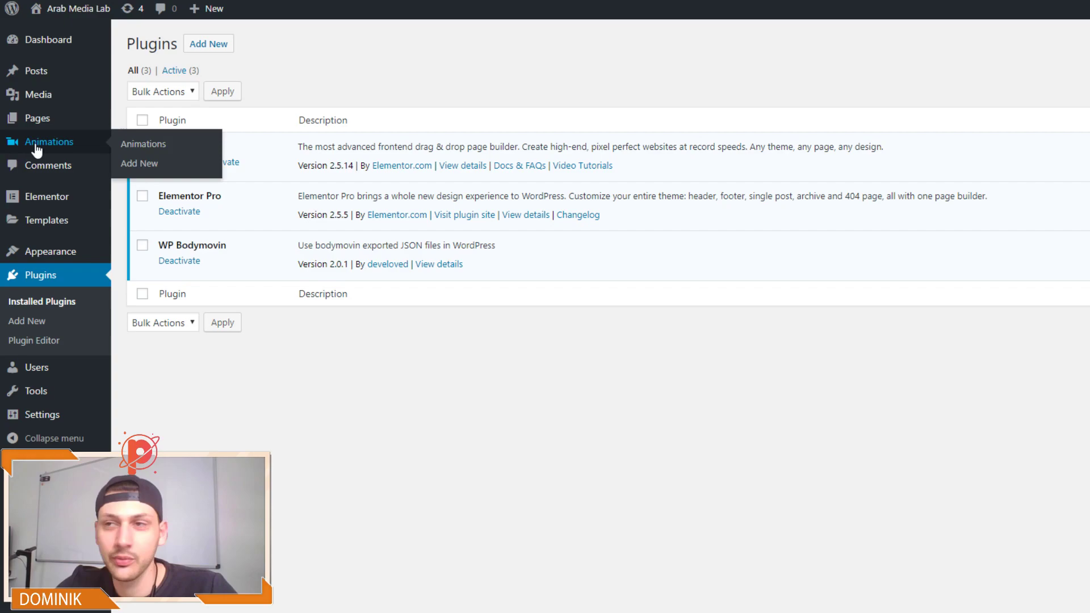
pyautogui.click(134, 147)
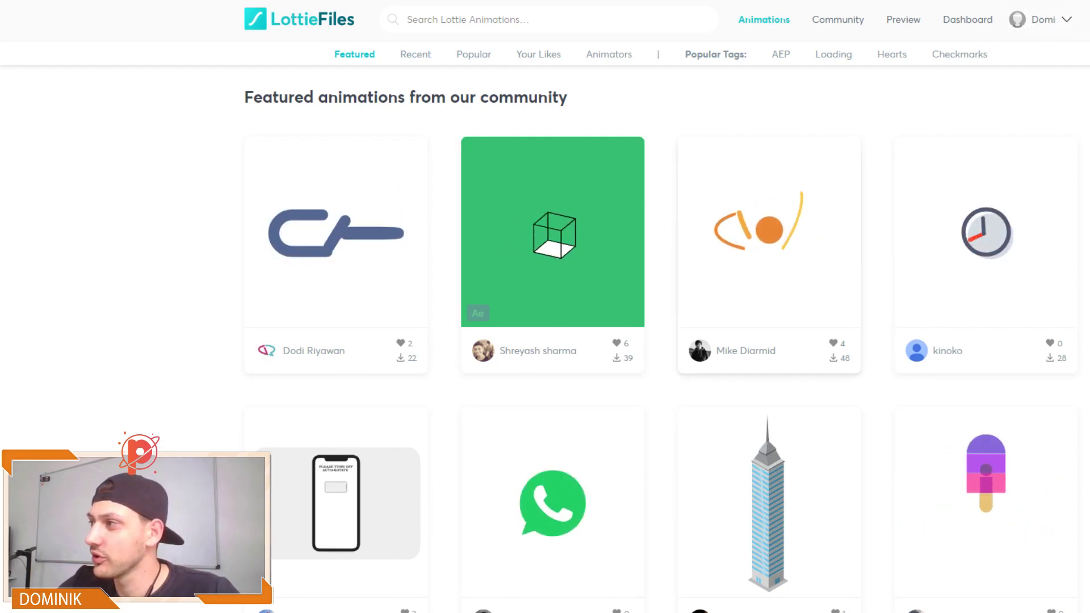
# Go to the LottieFiles homepage and highlight 'for free.' in the intro
pyautogui.scroll(-10, 769, 255)
pyautogui.scroll(10, 1064, 186)
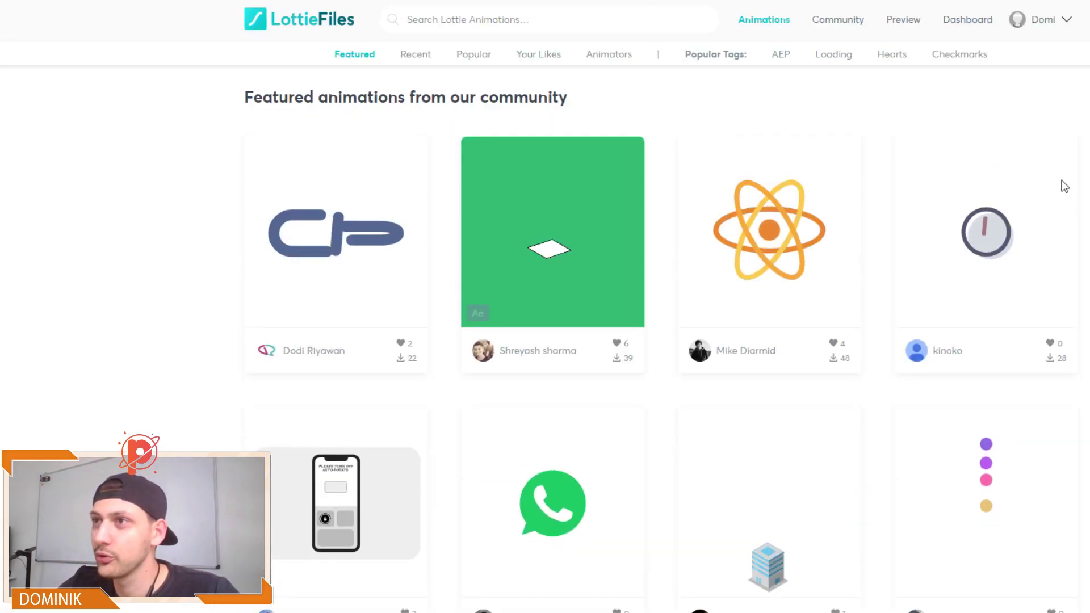
pyautogui.click(298, 24)
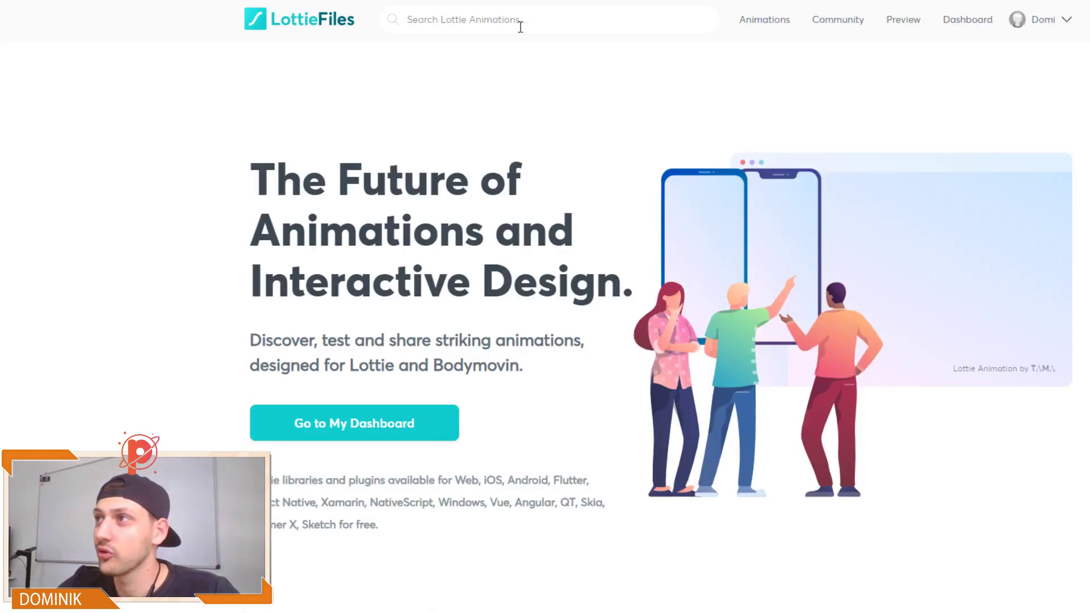
pyautogui.moveTo(336, 523); pyautogui.dragTo(390, 540)
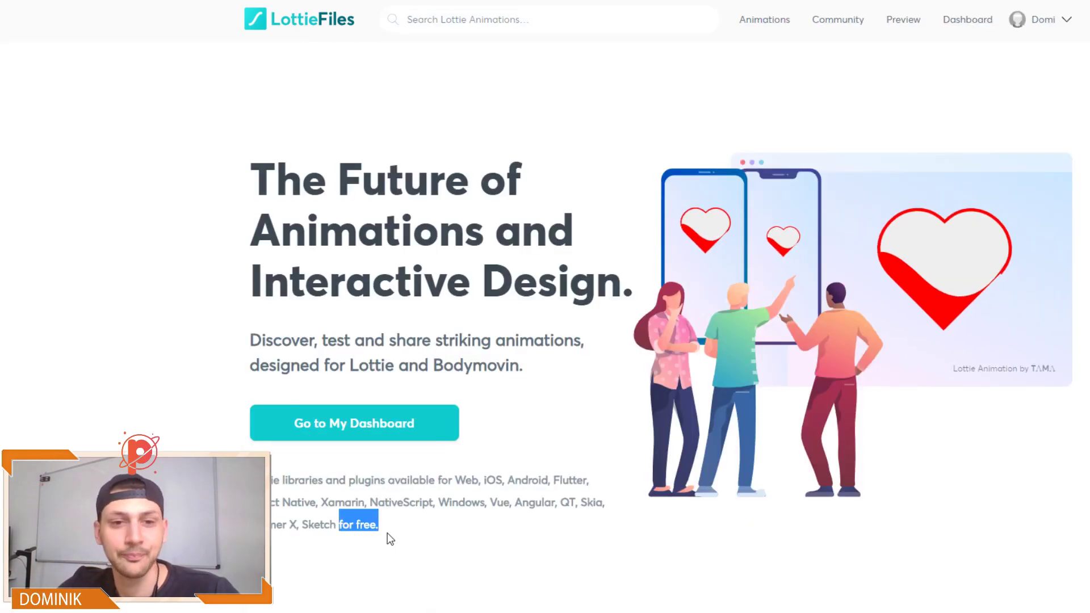
# Return to the featured animations gallery and browse down through the previews
pyautogui.scroll(-4, 413, 505)
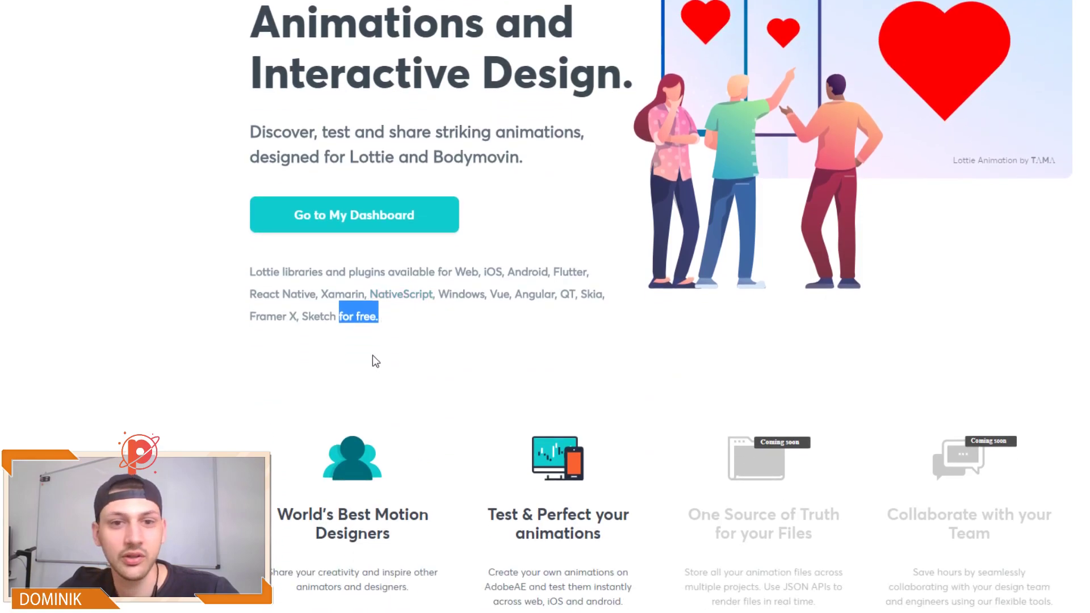
pyautogui.scroll(4, 370, 319)
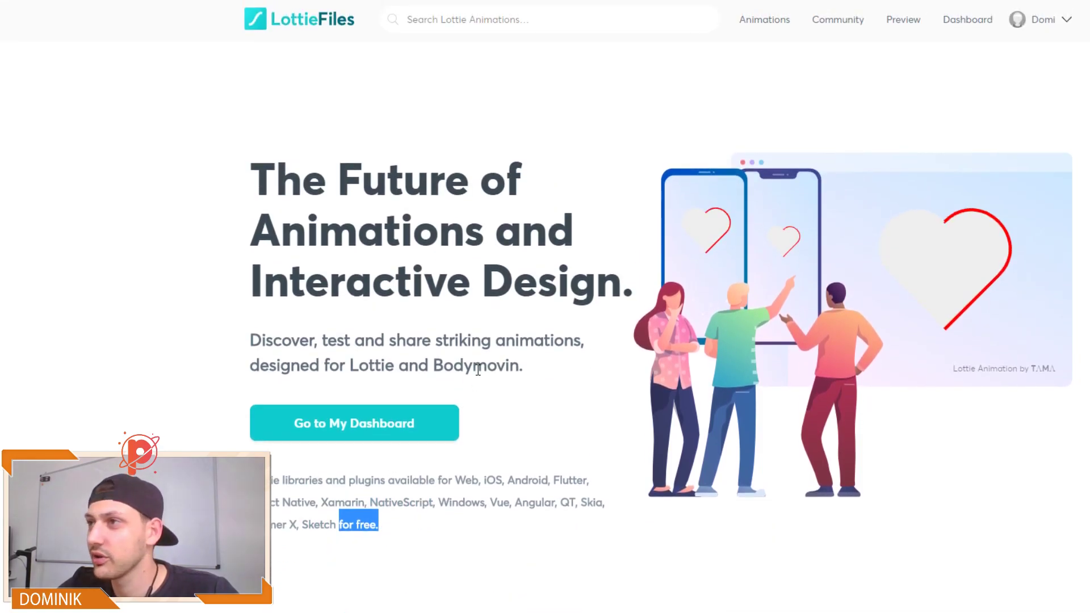
pyautogui.click(773, 23)
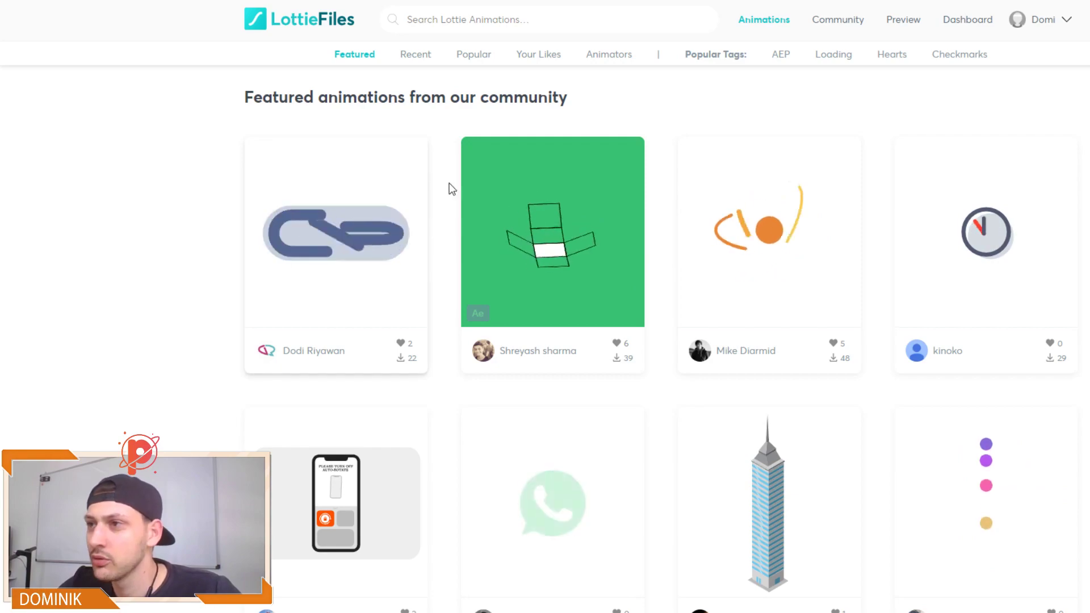
pyautogui.scroll(-3, 531, 241)
pyautogui.scroll(-2, 531, 241)
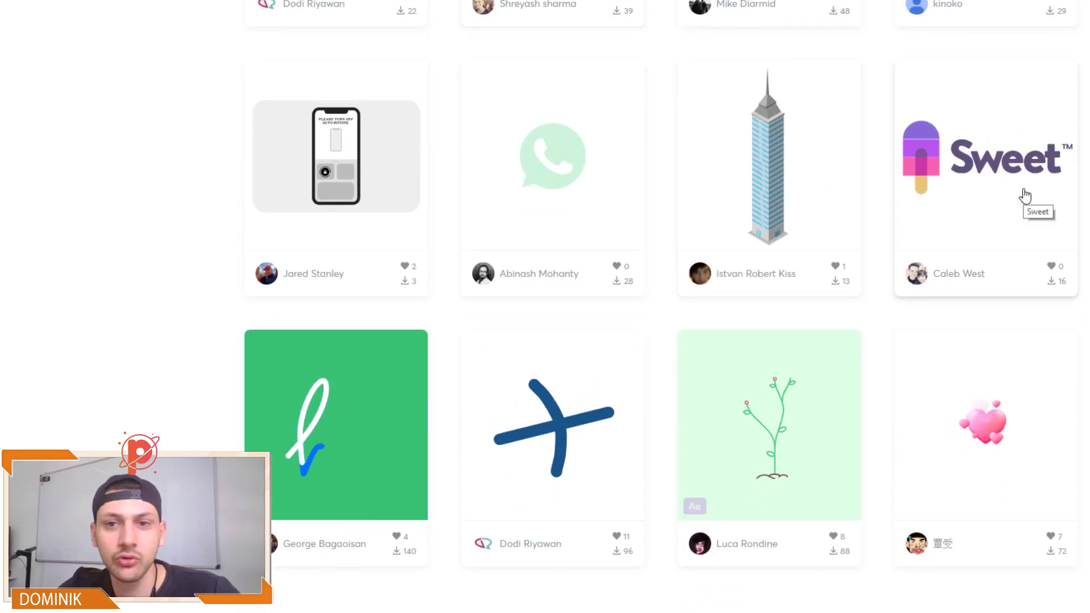
pyautogui.scroll(-3, 644, 241)
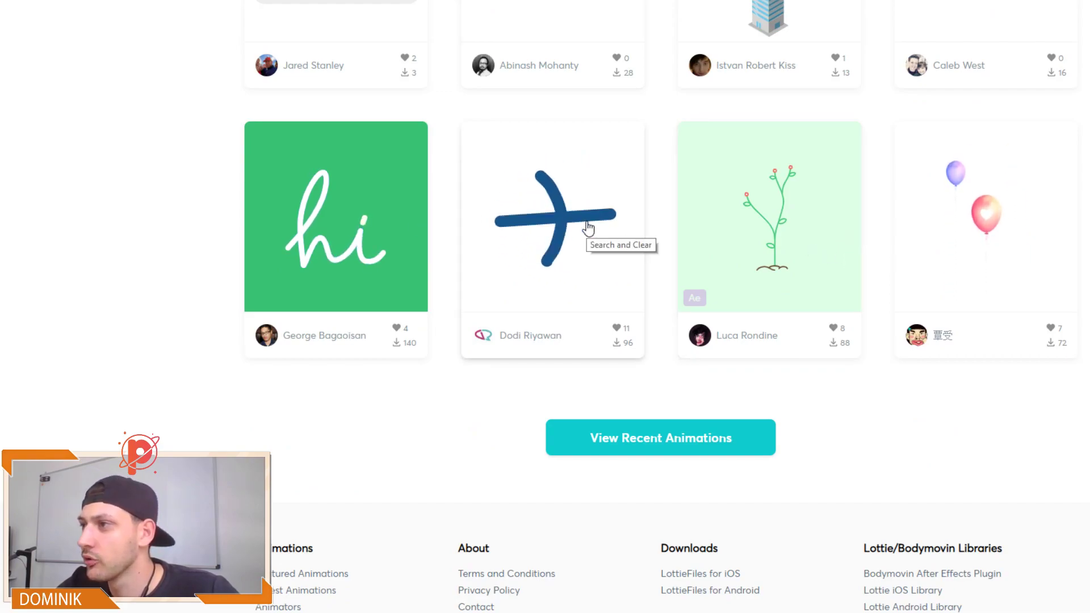
pyautogui.scroll(8, 908, 238)
pyautogui.scroll(-8, 795, 273)
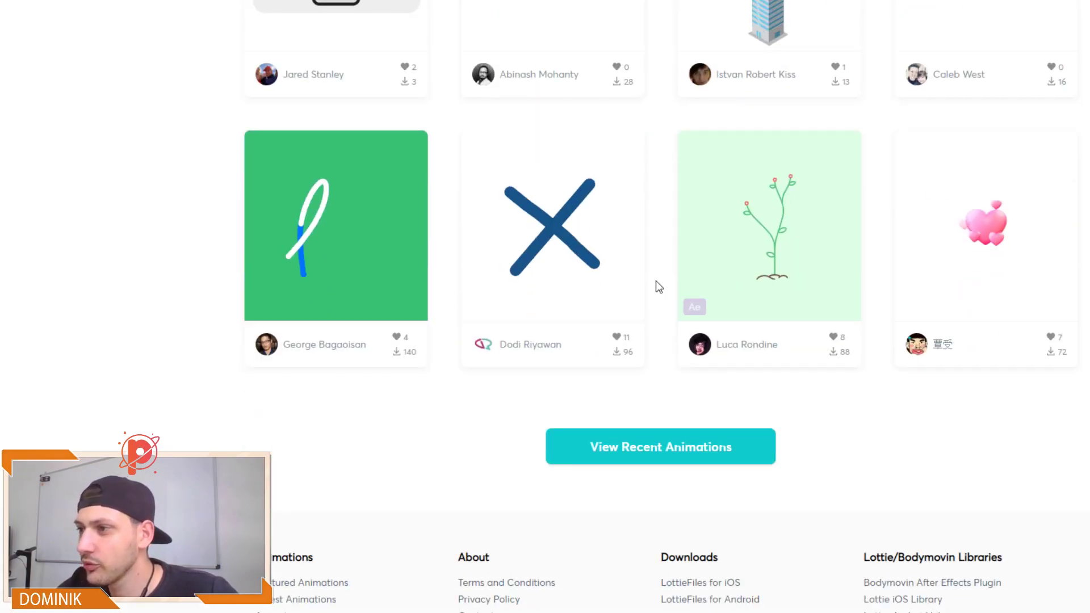
pyautogui.click(622, 219)
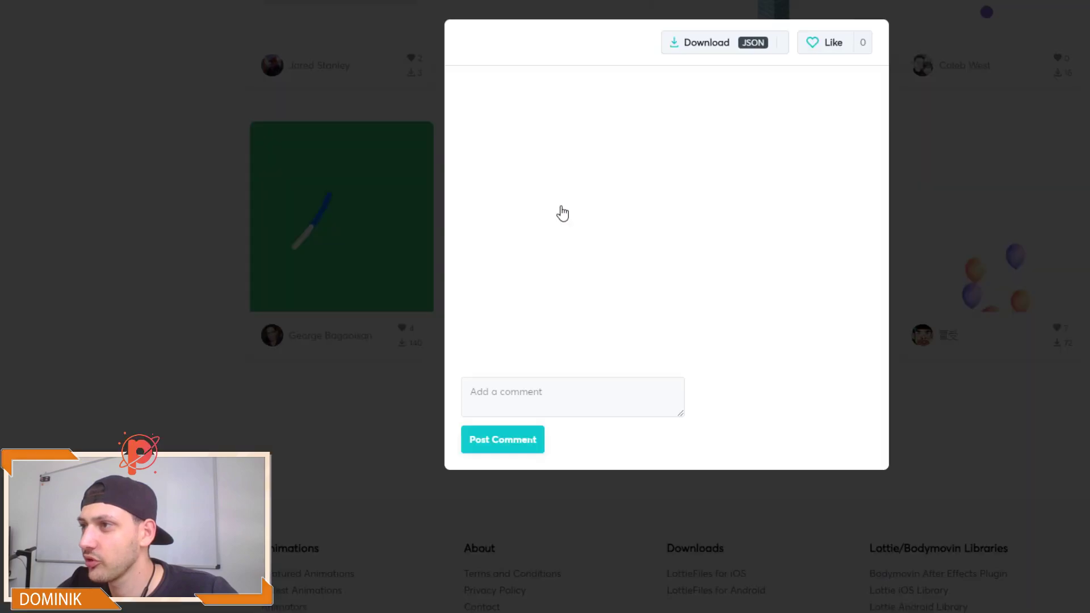
pyautogui.scroll(-1, 687, 263)
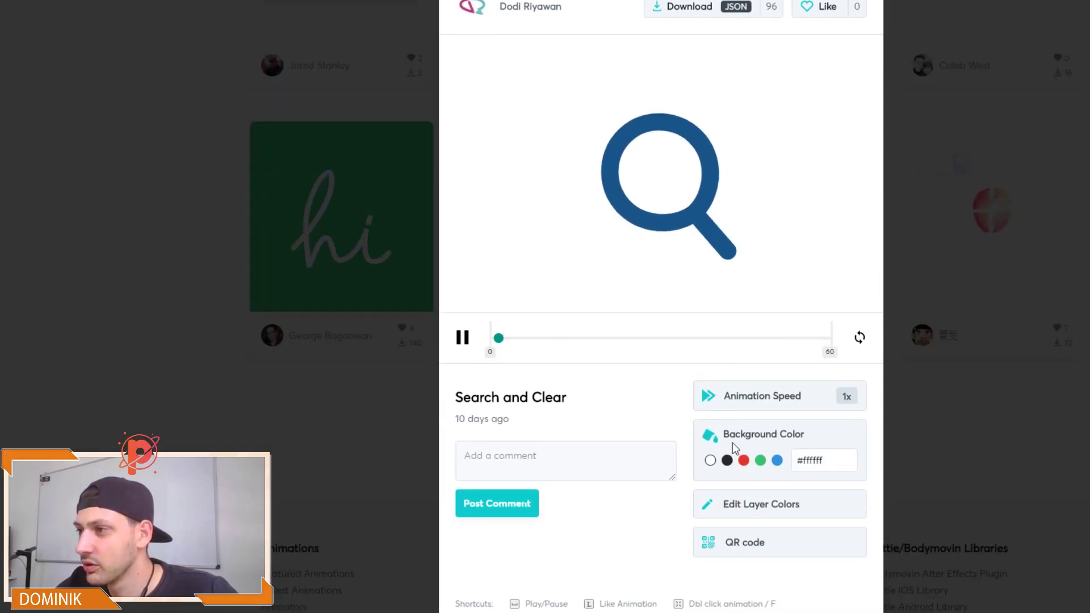
pyautogui.click(742, 462)
pyautogui.click(760, 460)
pyautogui.click(777, 460)
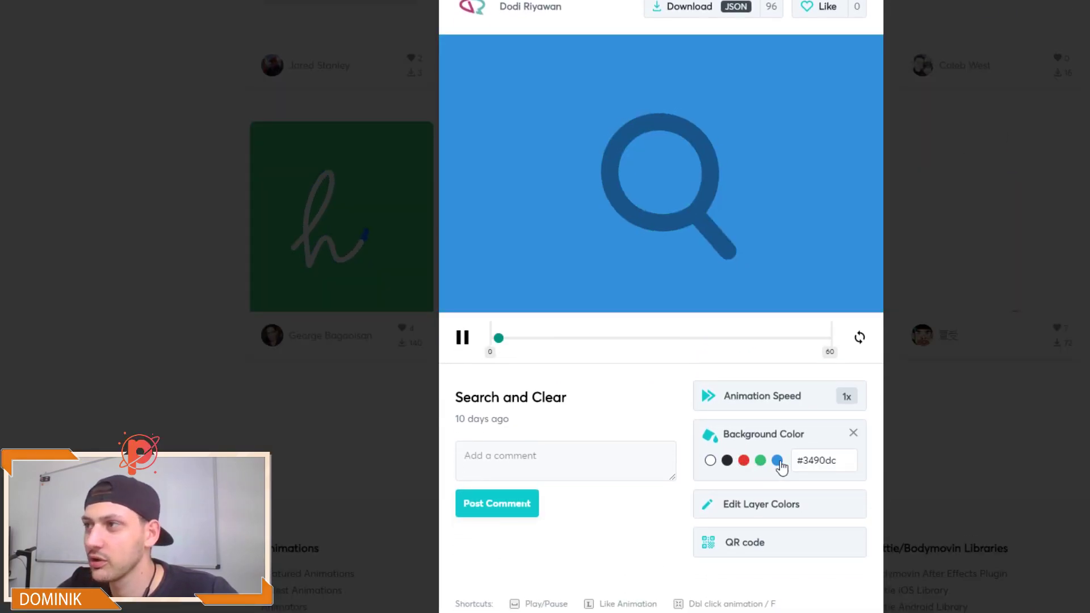
pyautogui.click(710, 459)
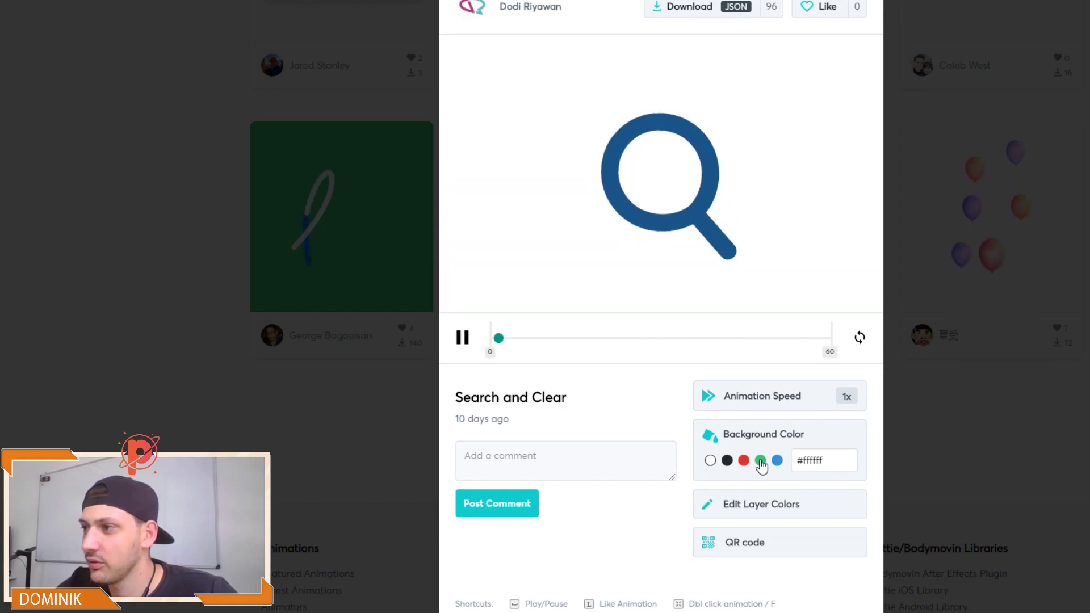
pyautogui.click(795, 464)
pyautogui.scroll(1, 806, 508)
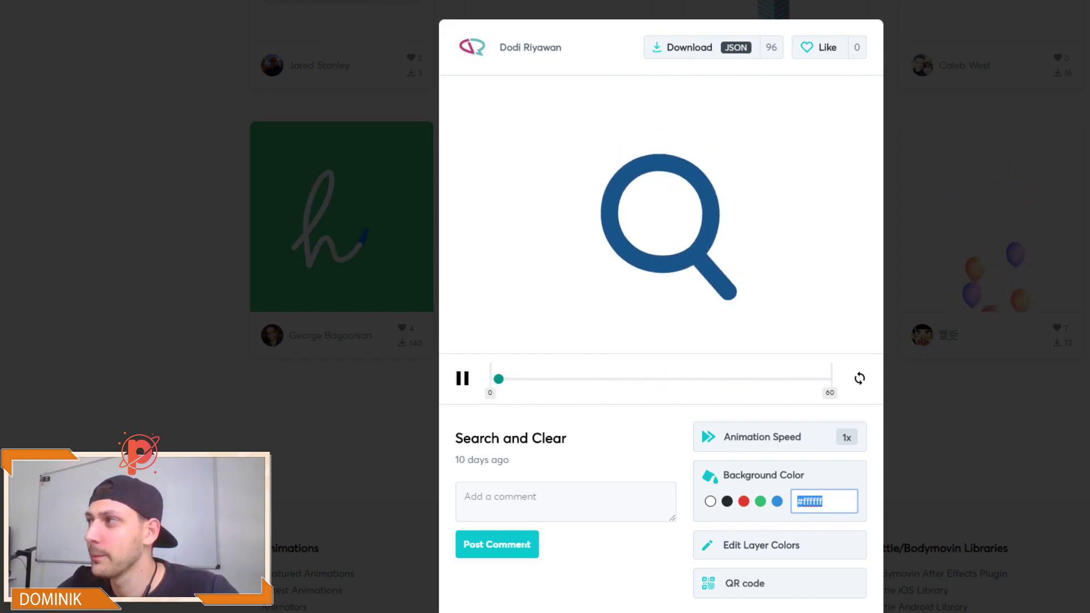
# Close the animation detail view and start a new animation from the Animations list
pyautogui.click(952, 39)
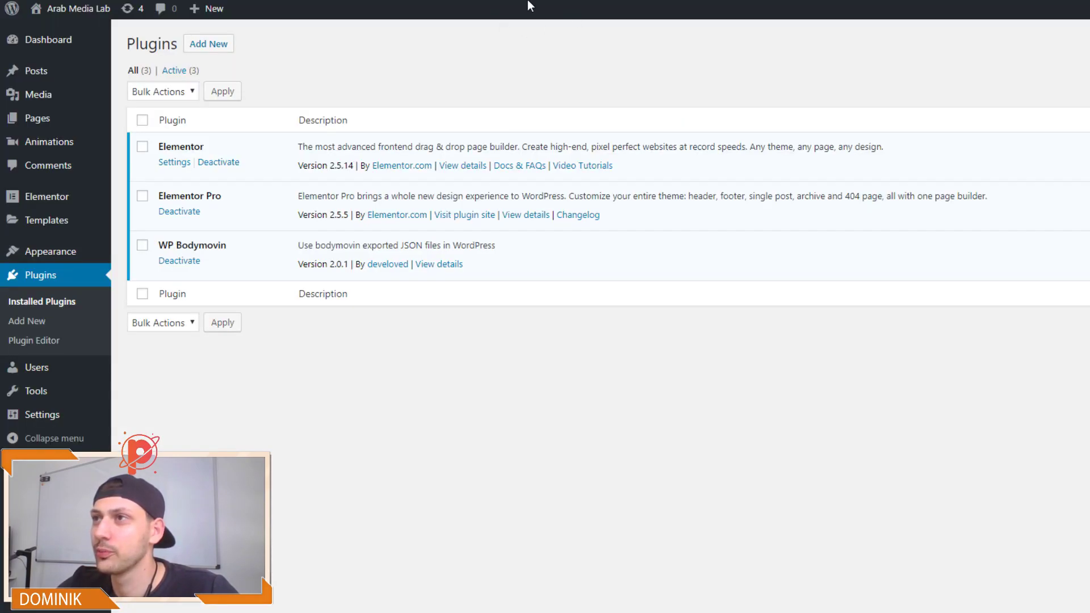
pyautogui.click(60, 141)
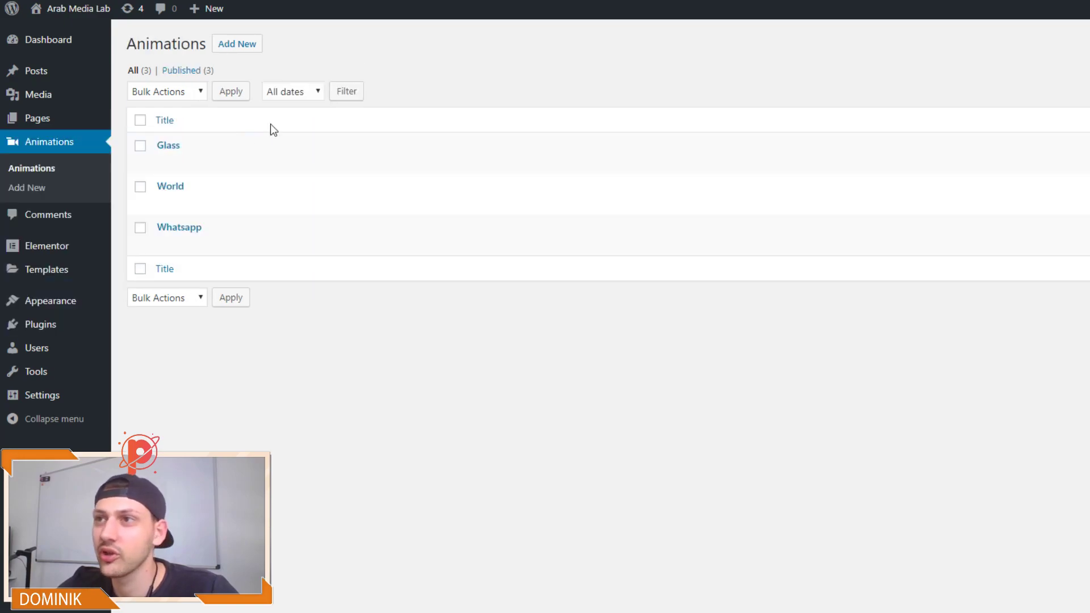
pyautogui.click(248, 46)
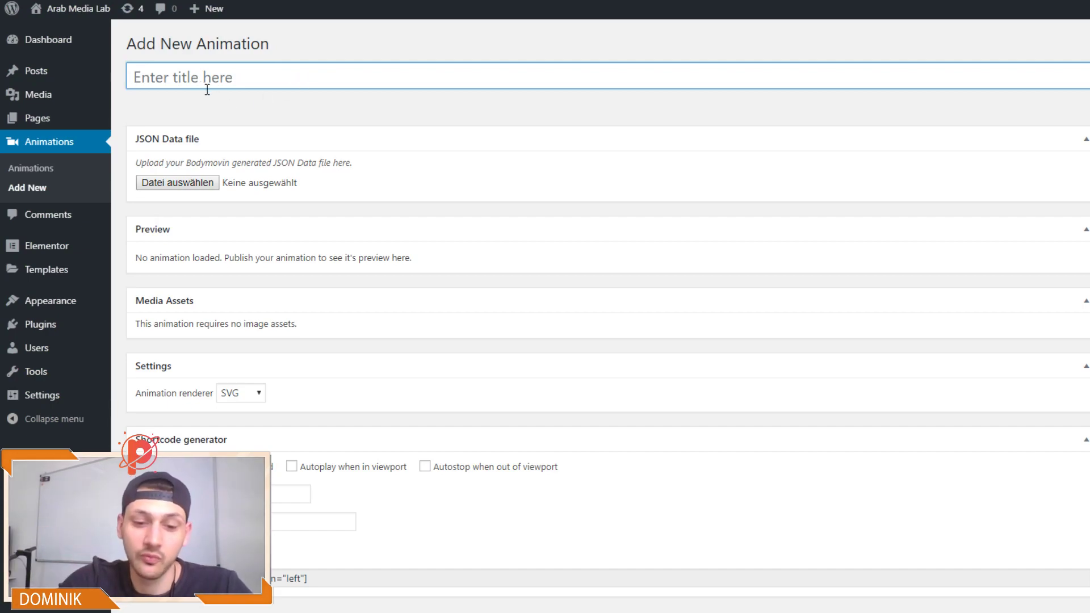
# Title the new animation 'Tutorial' and collapse then re-expand the JSON Data file box
pyautogui.press('shift')
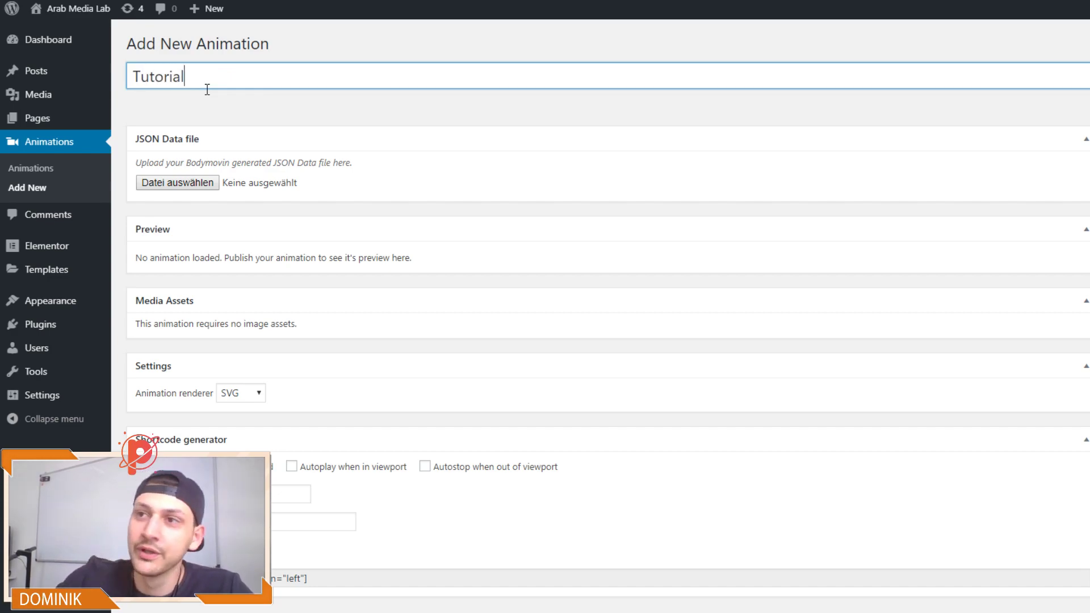
pyautogui.click(183, 148)
pyautogui.click(218, 149)
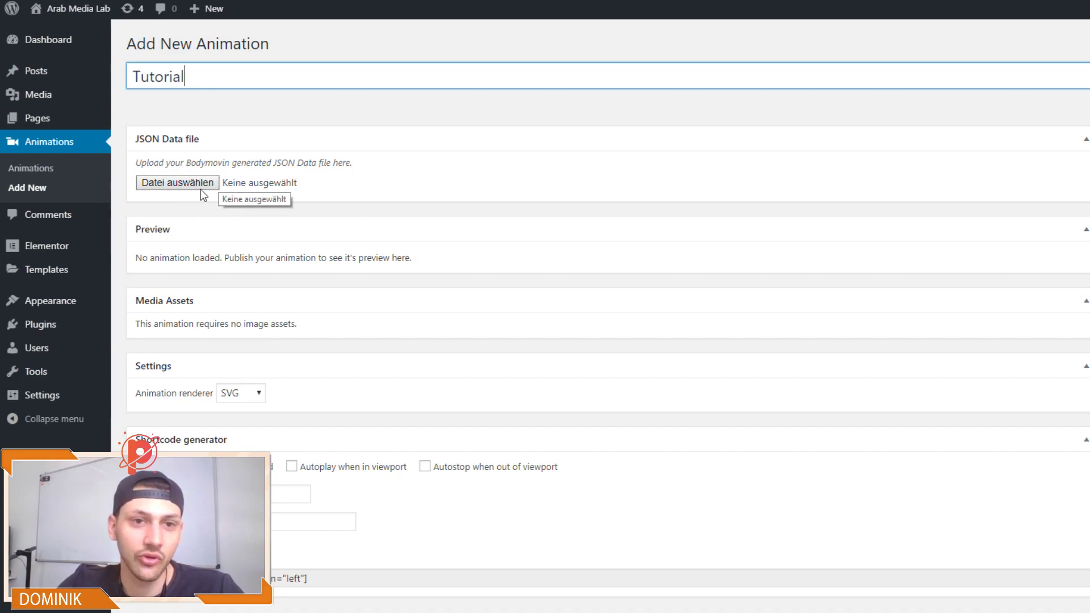
# Keep SVG as the Tutorial animation's renderer
pyautogui.scroll(-1, 358, 233)
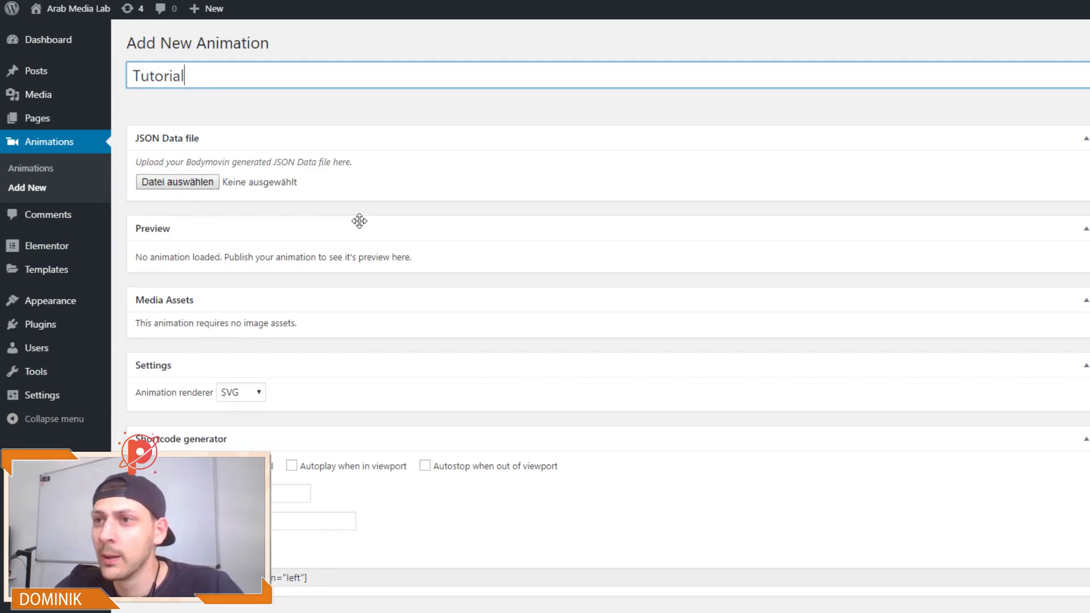
pyautogui.click(240, 386)
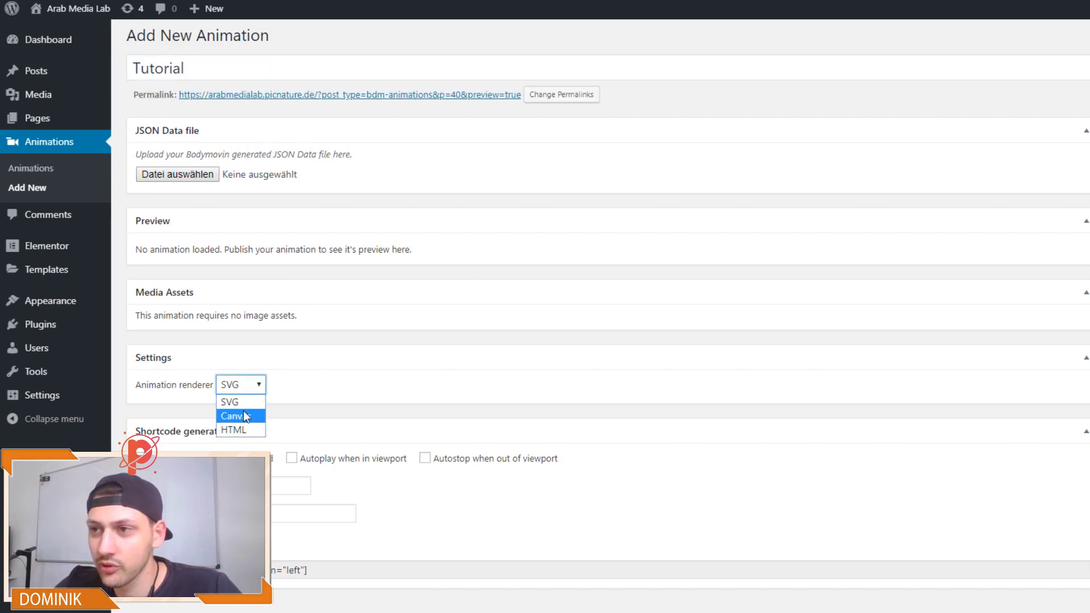
pyautogui.click(235, 402)
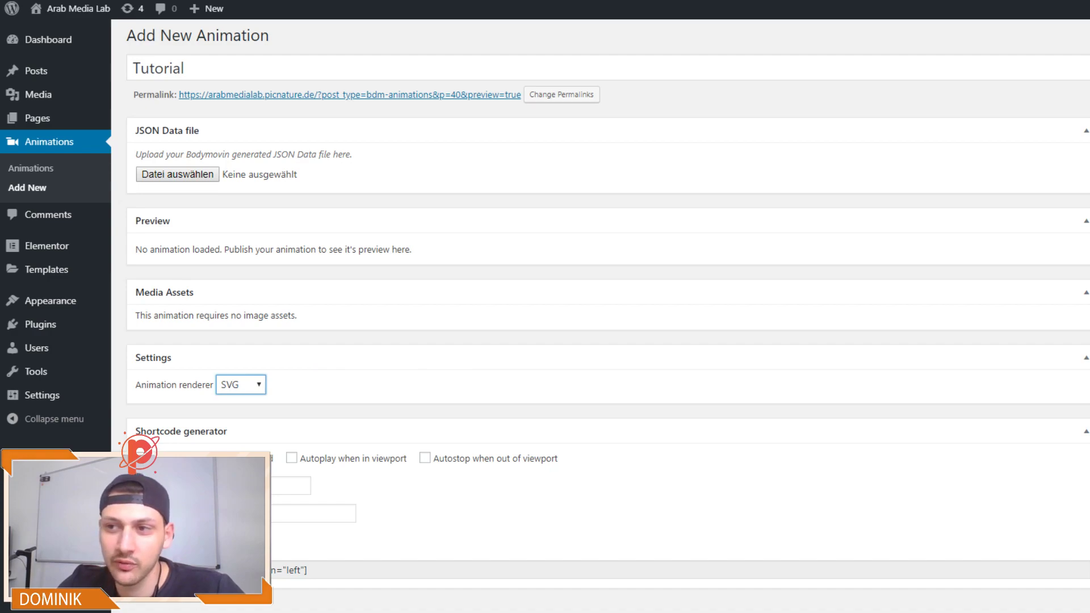
# Add a true-valued option and lazyload="true" to the generated shortcode
pyautogui.press('Tab')
pyautogui.press('space')
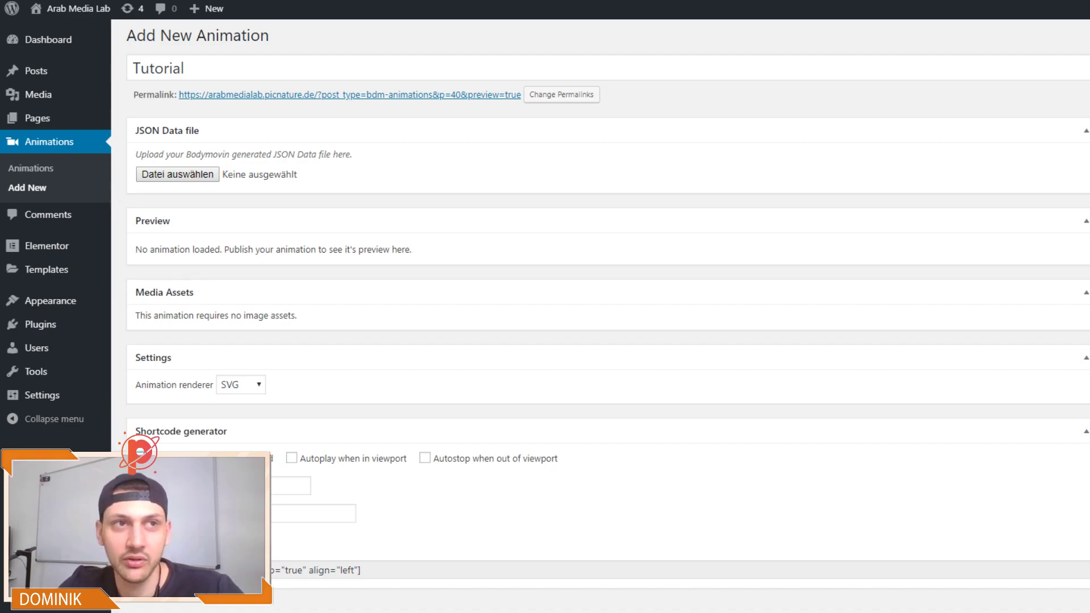
pyautogui.click(230, 459)
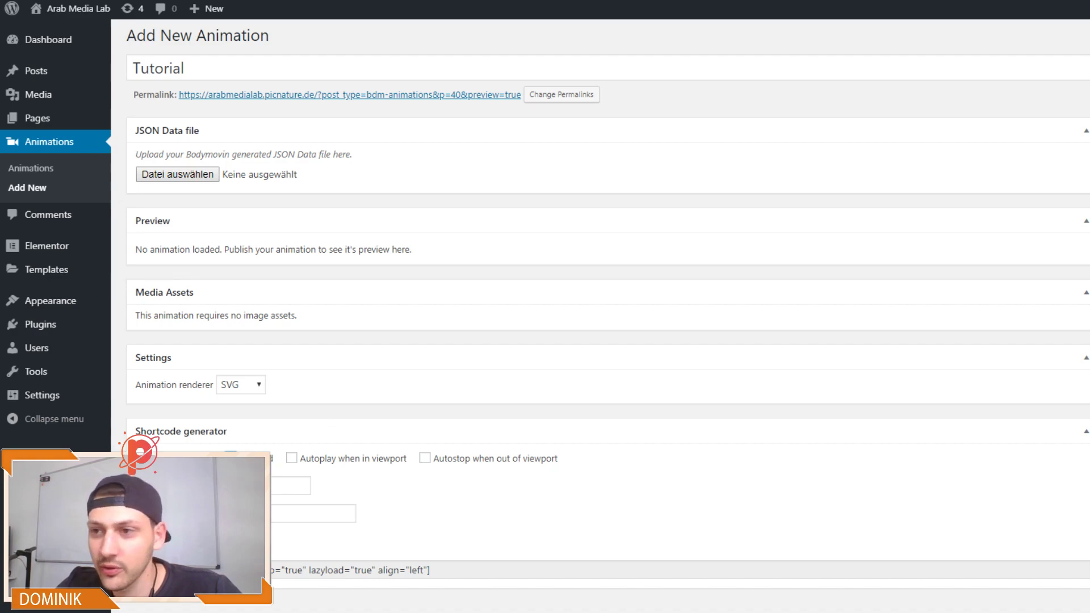
pyautogui.click(291, 485)
pyautogui.press('Escape')
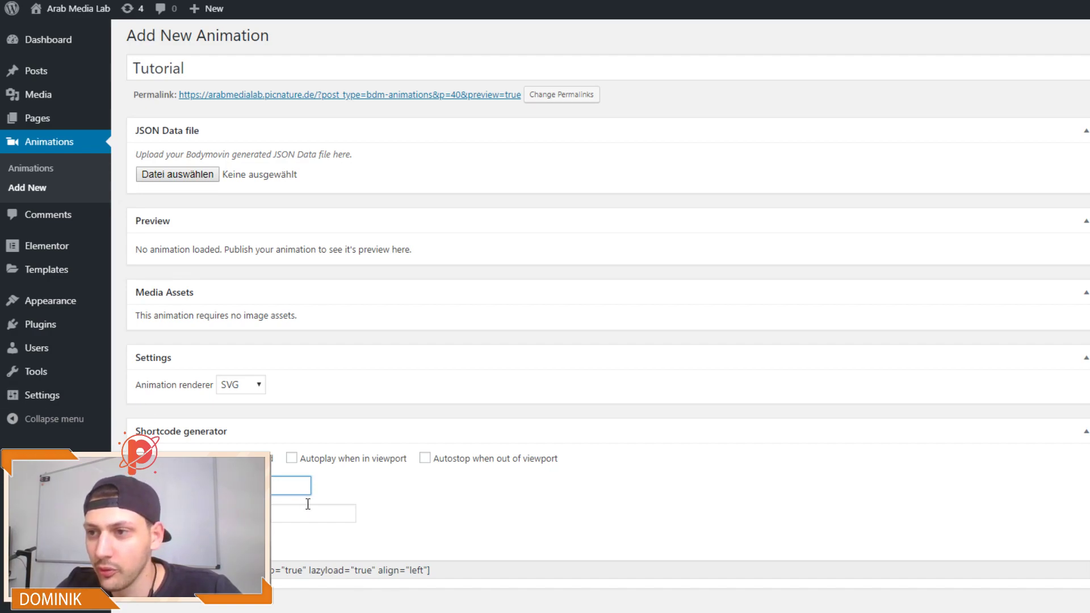
# Select the whole generated bodymovin shortcode
pyautogui.tripleClick(358, 571)
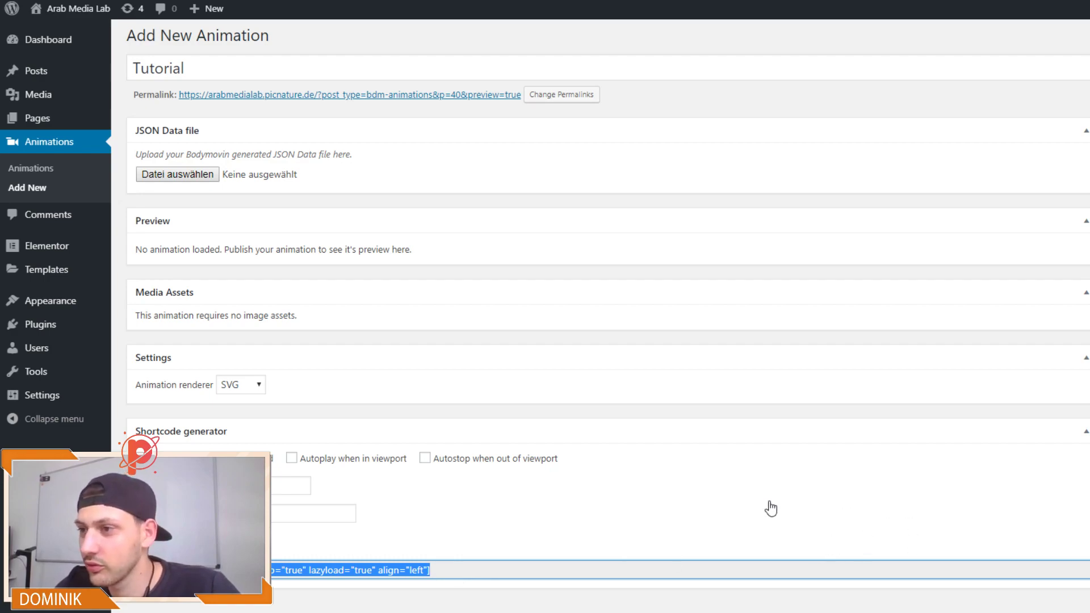
pyautogui.scroll(1, 819, 510)
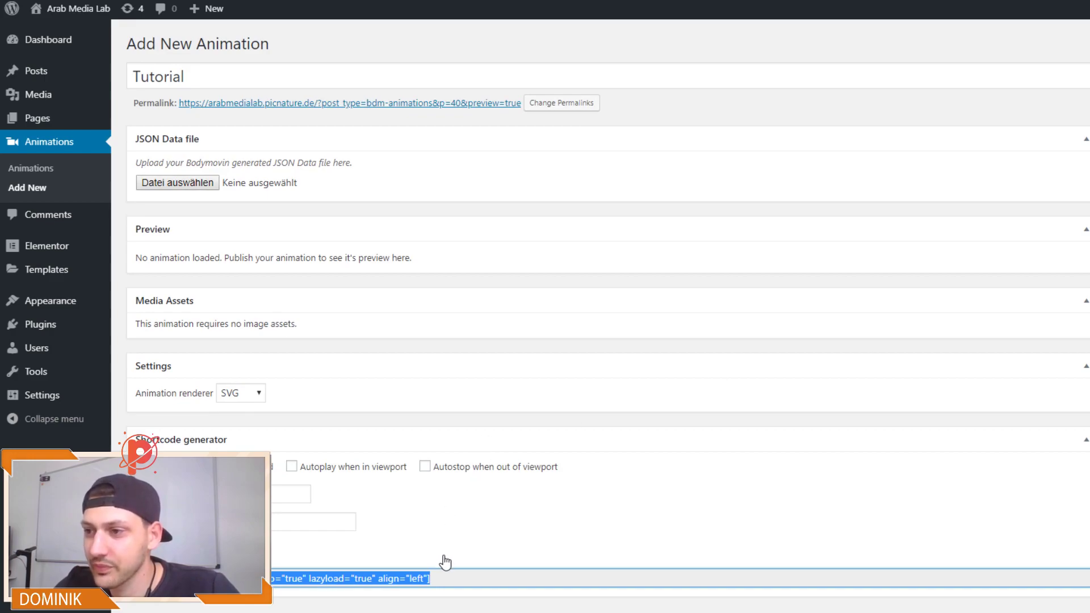
pyautogui.click(454, 579)
pyautogui.click(454, 578)
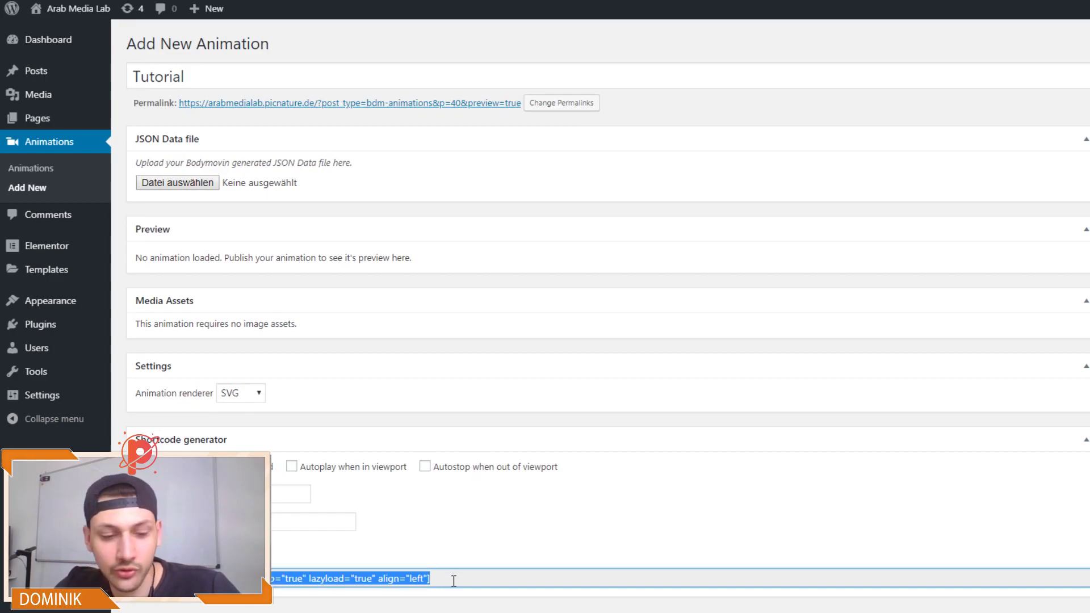
# Leave the unsaved animation editor for the live site's homepage via Visit Site
pyautogui.click(94, 12)
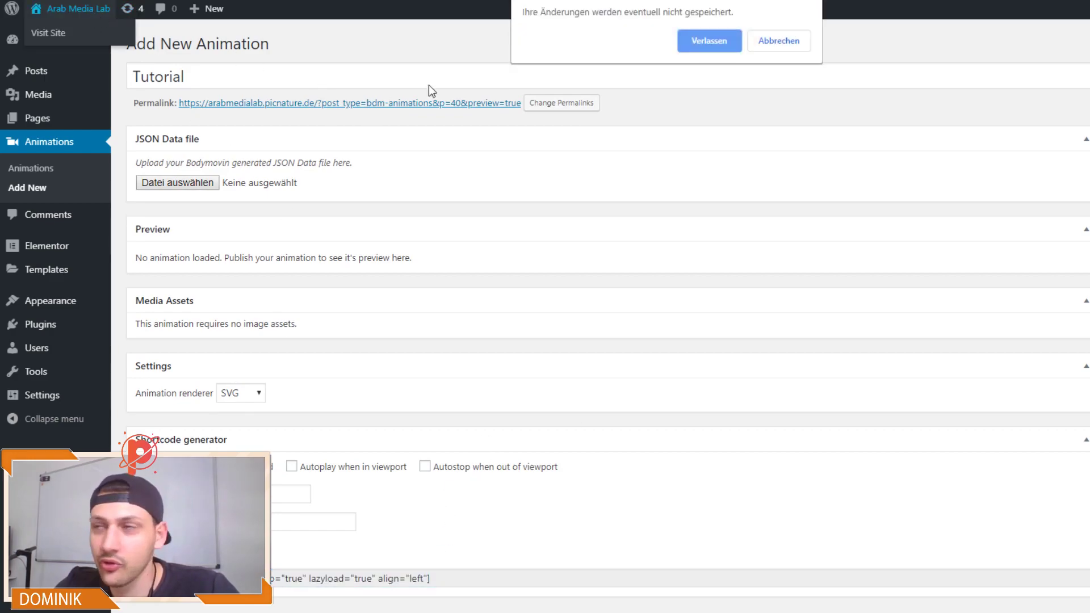
pyautogui.click(704, 49)
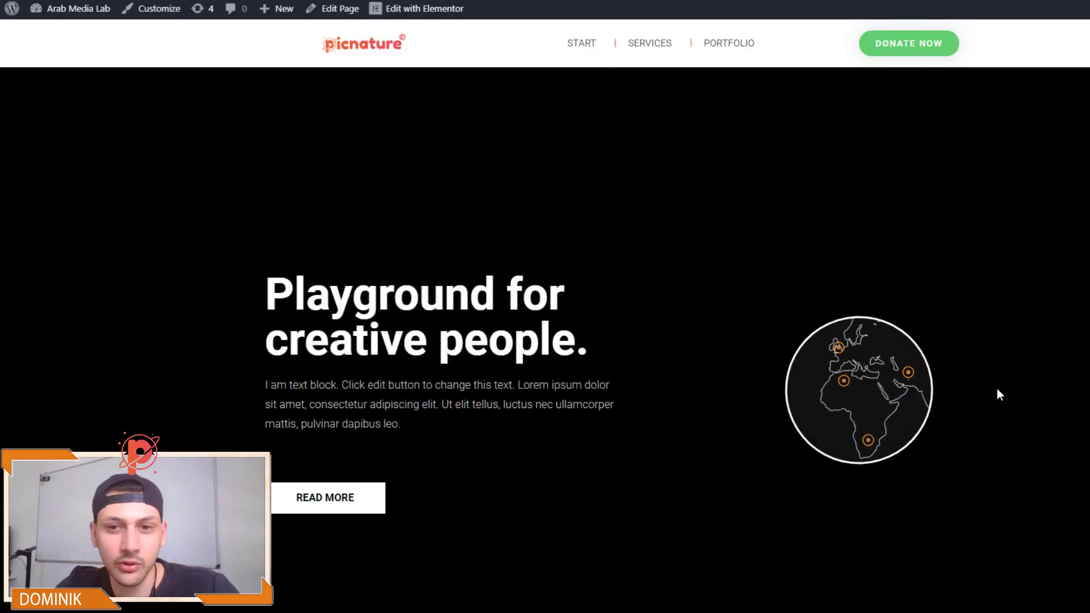
# Open the homepage in the Elementor page builder via Edit with Elementor
pyautogui.scroll(-2, 880, 352)
pyautogui.scroll(2, 876, 322)
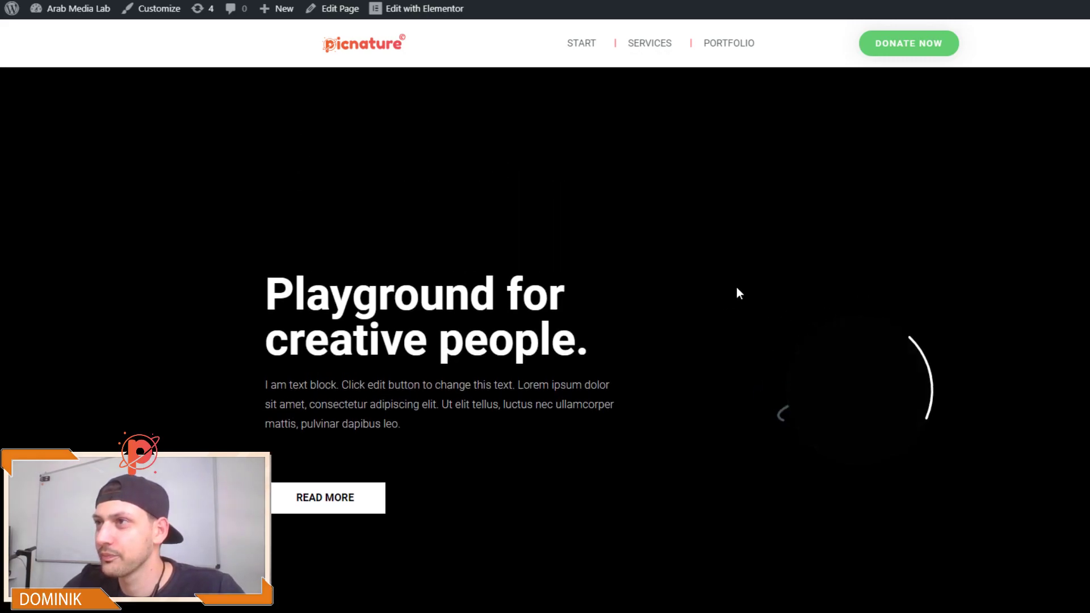
pyautogui.click(460, 9)
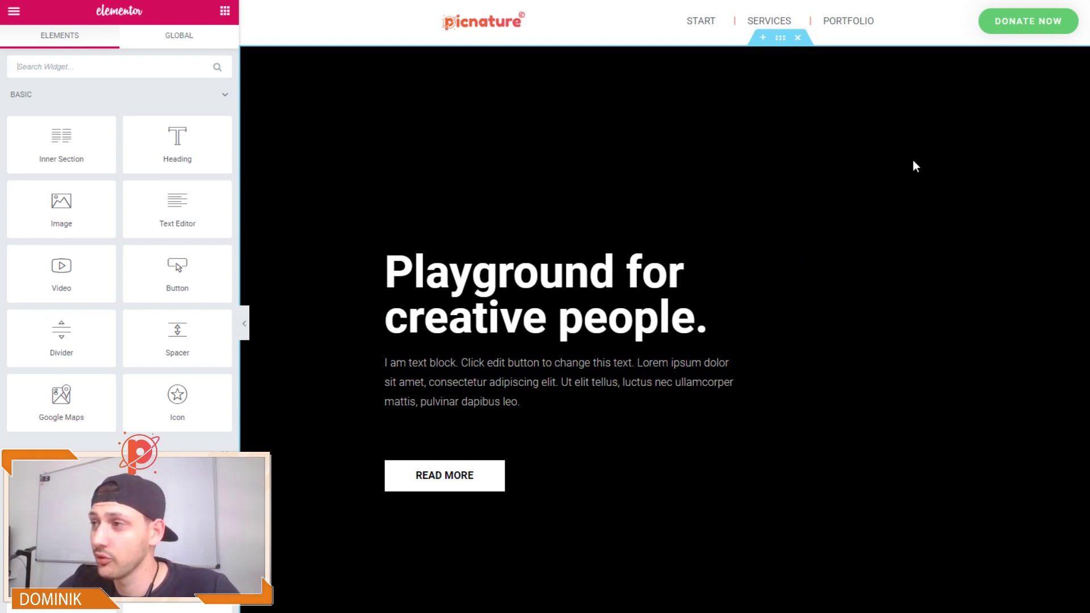
# Select the animation-34 bodymovin shortcode in the right-column Text Editor widget's Text view
pyautogui.hotkey('ctrl', 'v')
pyautogui.click(900, 371)
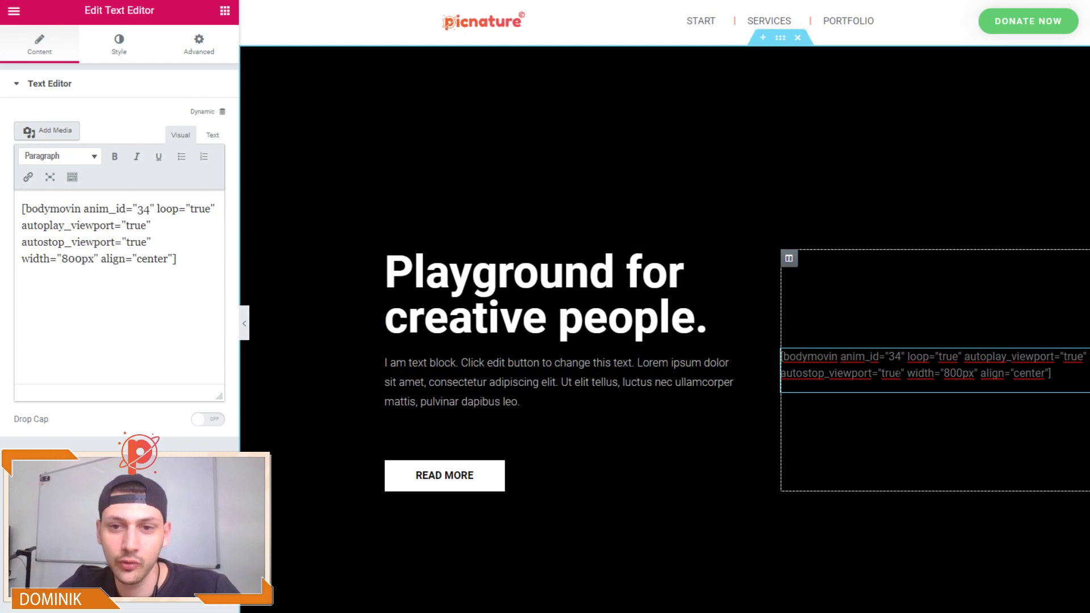
pyautogui.click(216, 137)
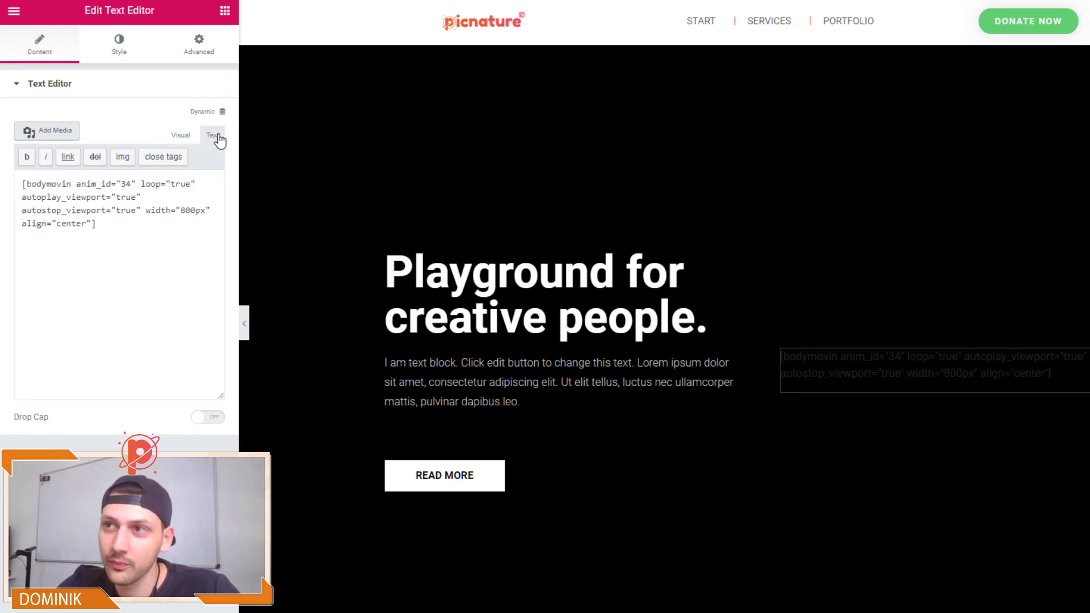
pyautogui.moveTo(114, 233); pyautogui.dragTo(21, 183)
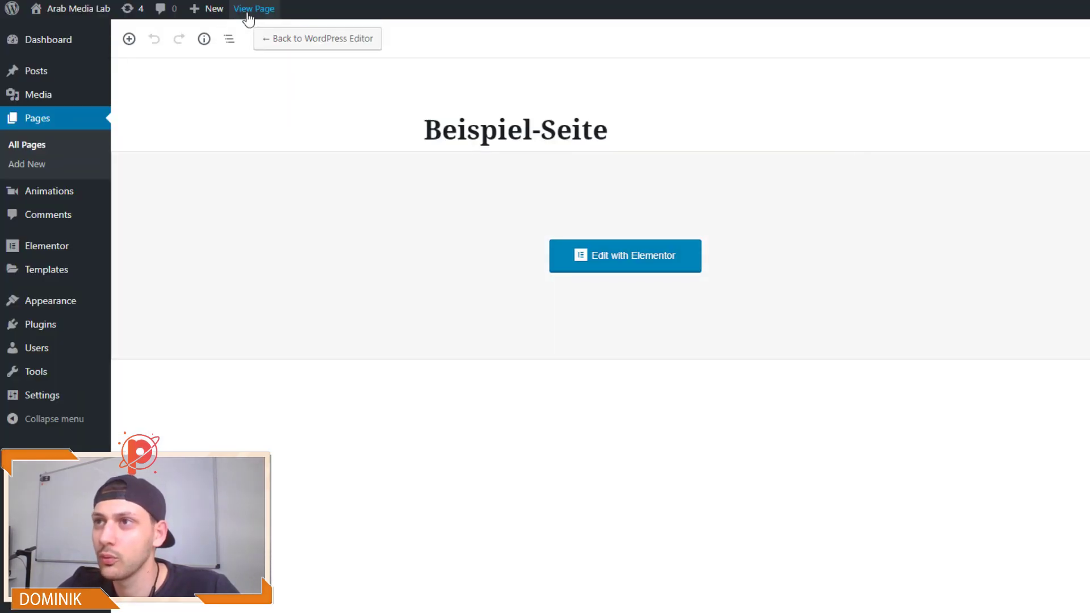
# View the live page, scrolling to the cocktail animation and back to the globe hero
pyautogui.click(248, 14)
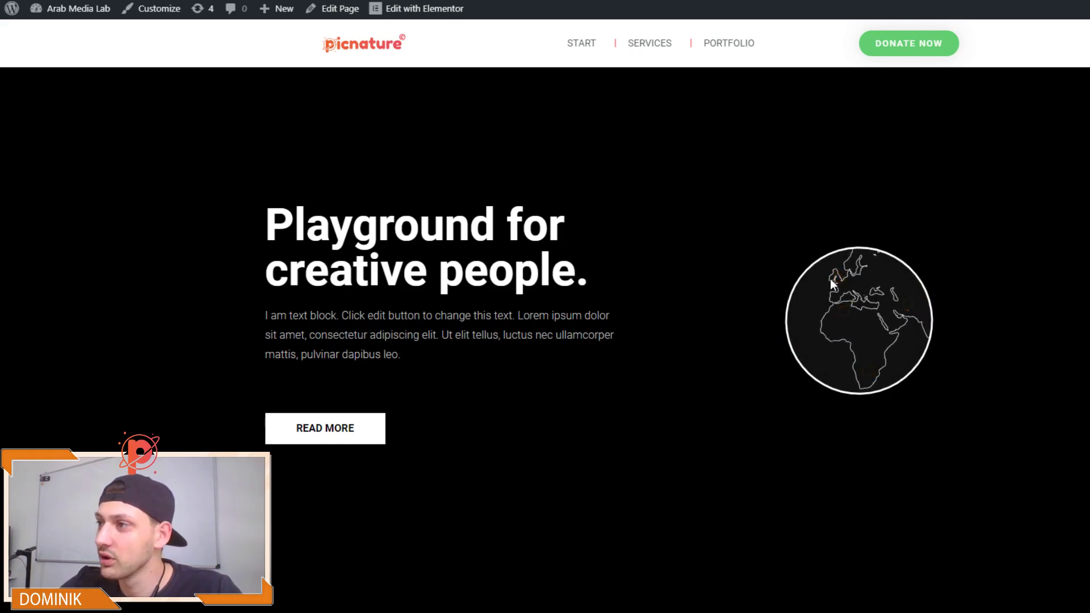
pyautogui.scroll(-6, 830, 278)
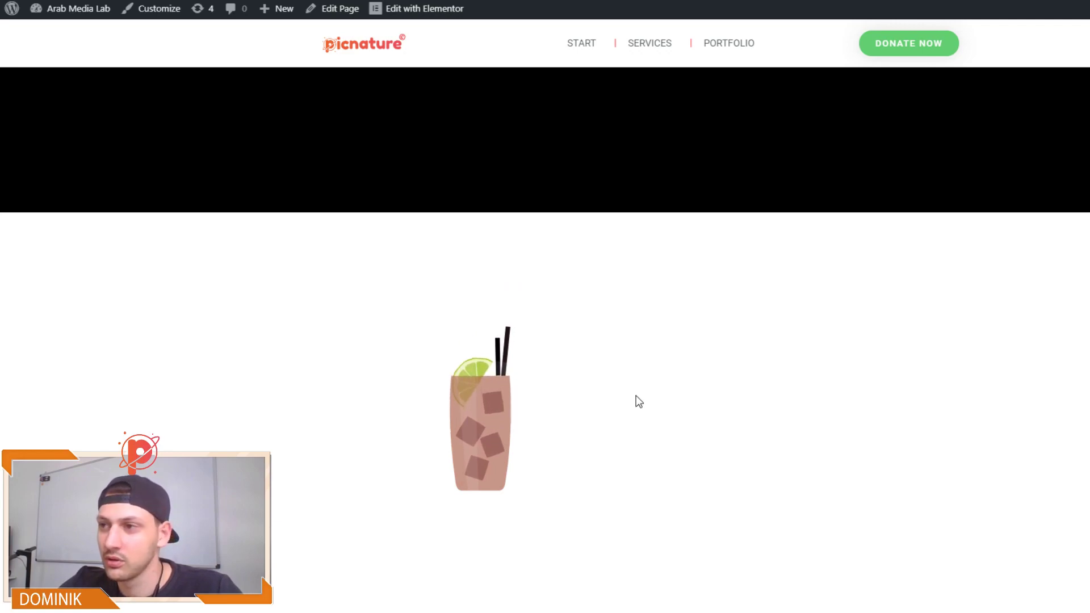
pyautogui.scroll(6, 638, 400)
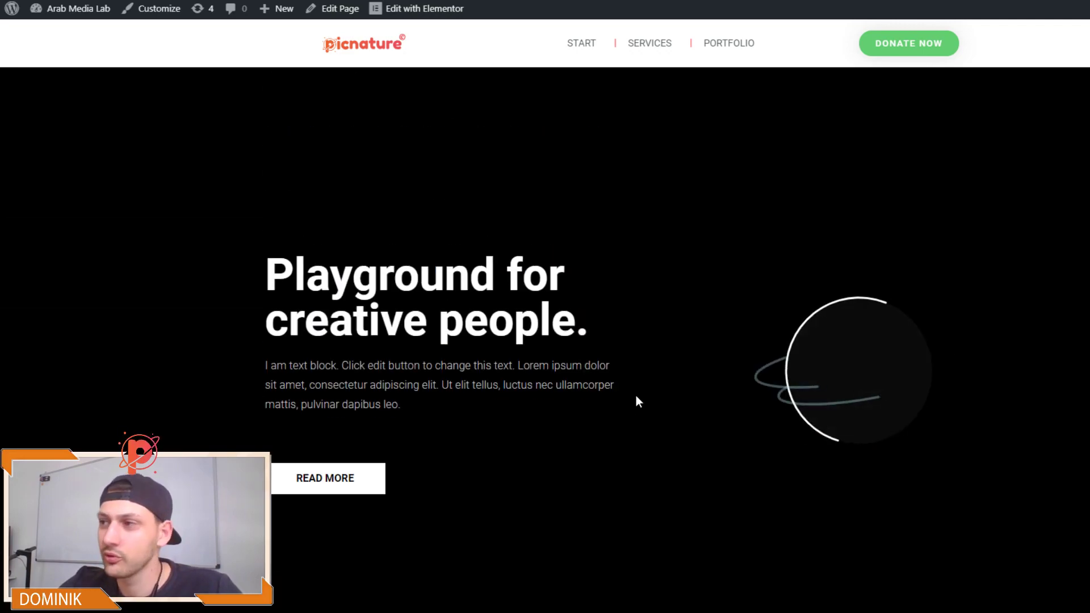